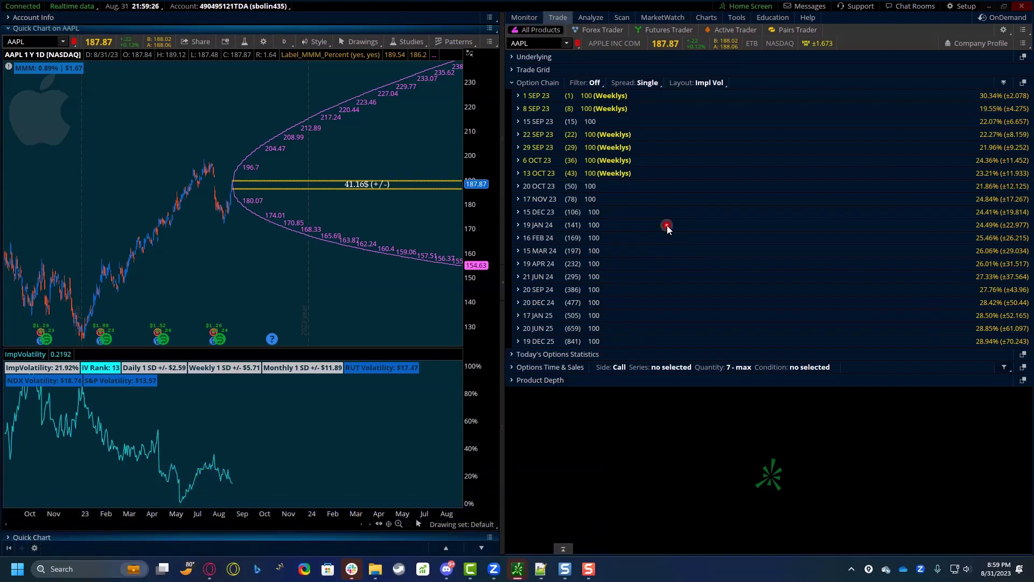
# - Circle the ±1.673 Market Maker Move value with the screen pen
pyautogui.hotkey('ctrl', '2')
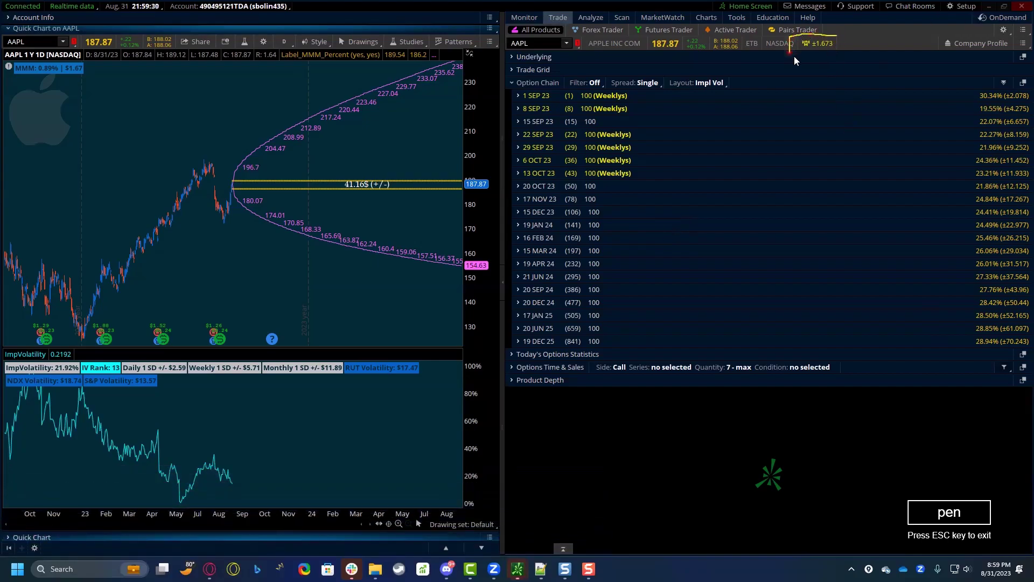
pyautogui.moveTo(794, 56)
pyautogui.mouseDown()
pyautogui.moveTo(842, 42)
pyautogui.moveTo(841, 58)
pyautogui.mouseUp()
pyautogui.moveTo(816, 98)
pyautogui.mouseDown()
pyautogui.moveTo(823, 165)
pyautogui.moveTo(815, 76)
pyautogui.moveTo(824, 88)
pyautogui.moveTo(807, 91)
pyautogui.moveTo(815, 78)
pyautogui.mouseUp()
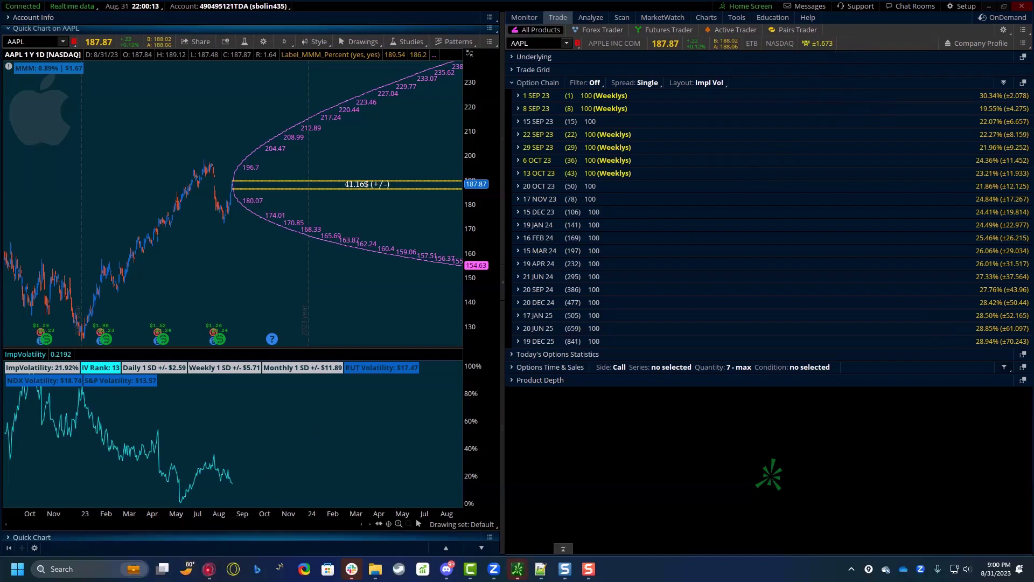
# - Bring up the implied volatility article in Opera, then switch to the MMM search results tab
pyautogui.moveTo(210, 565)
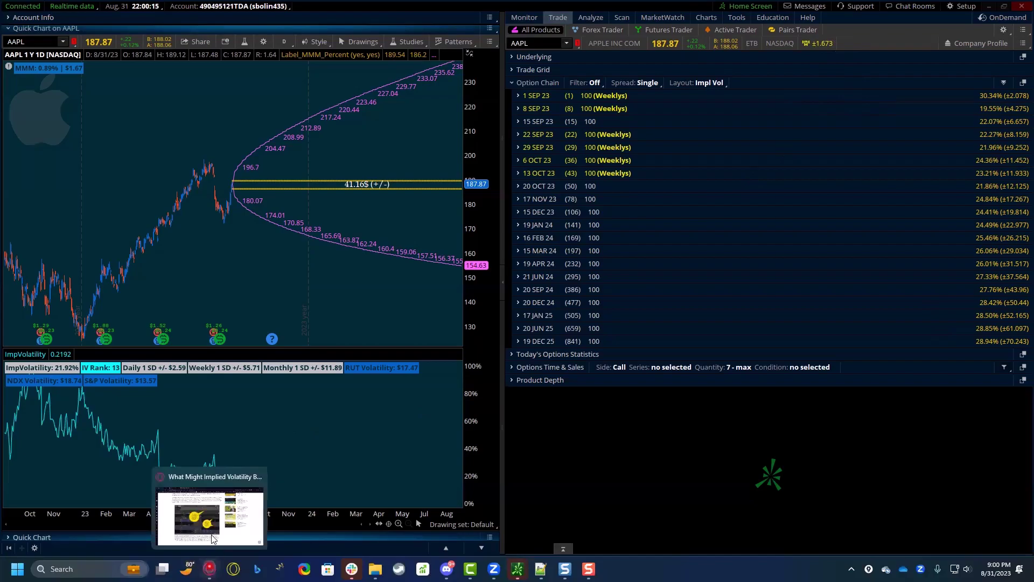
pyautogui.click(215, 532)
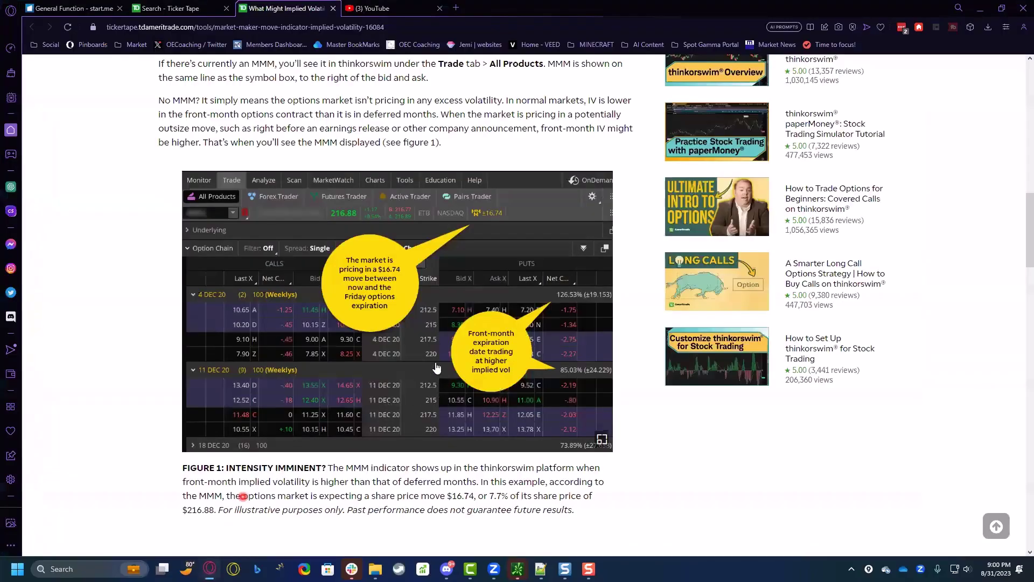
pyautogui.scroll(4, 432, 353)
pyautogui.scroll(8, 415, 277)
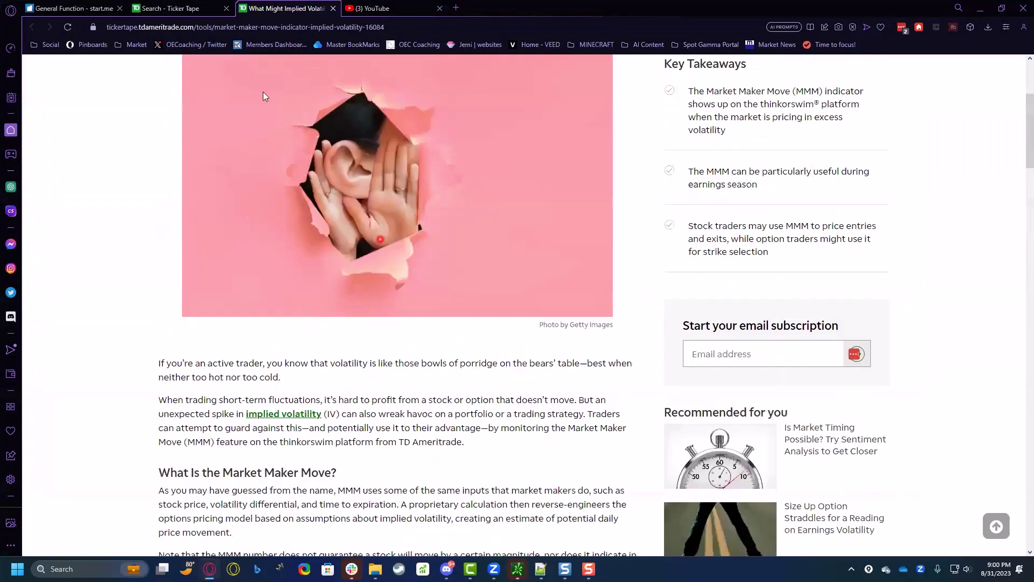
pyautogui.click(195, 8)
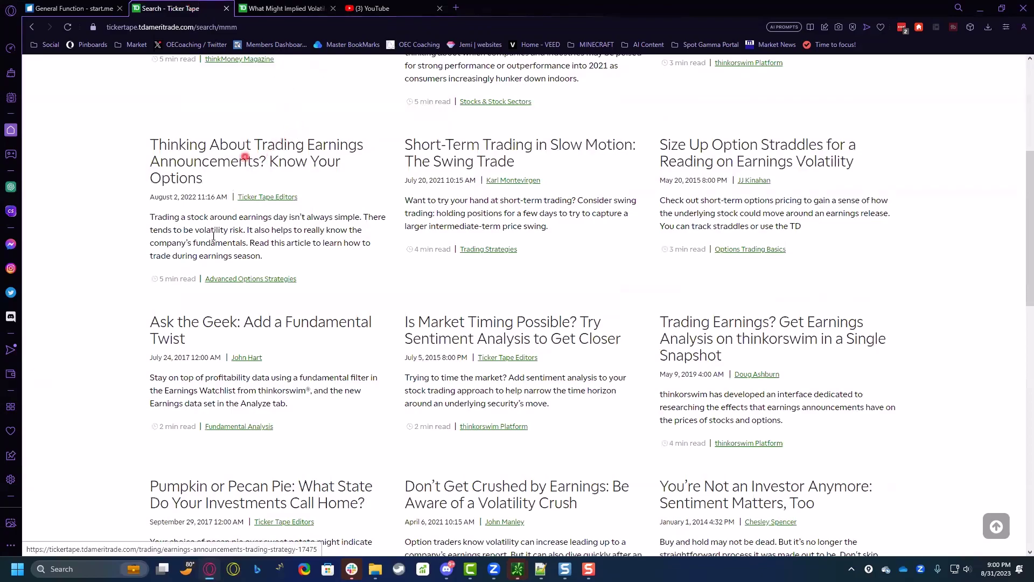
# - Rerun the Ticker Tape site search with the query 'mm'
pyautogui.scroll(4, 256, 237)
pyautogui.scroll(2, 256, 237)
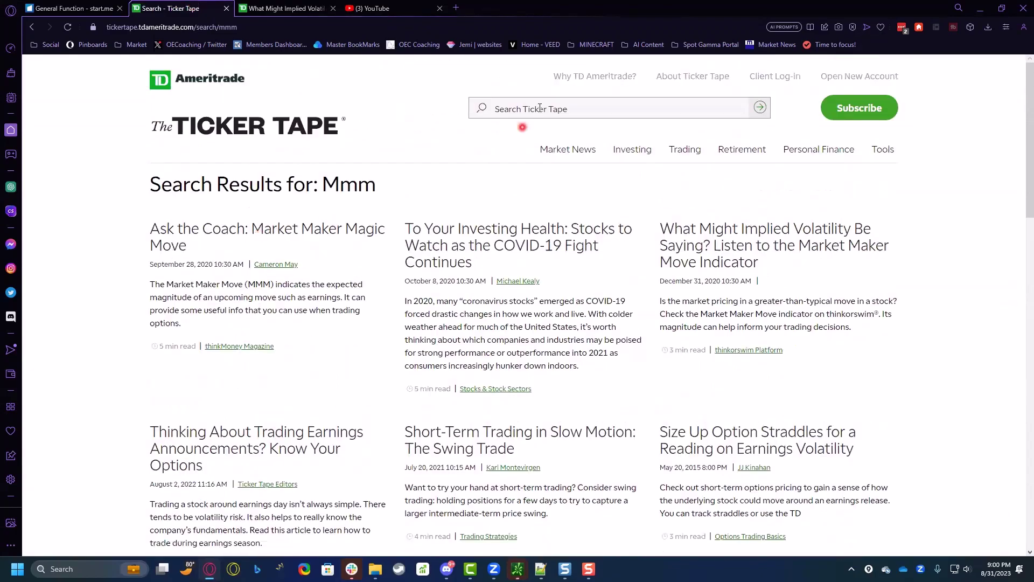
pyautogui.click(538, 108)
pyautogui.write('mm')
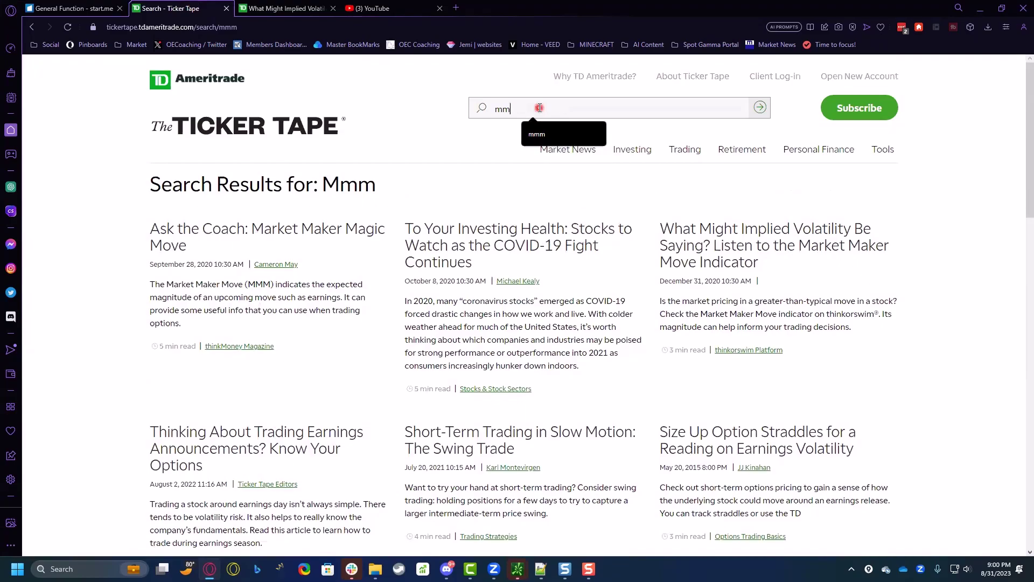
pyautogui.click(556, 134)
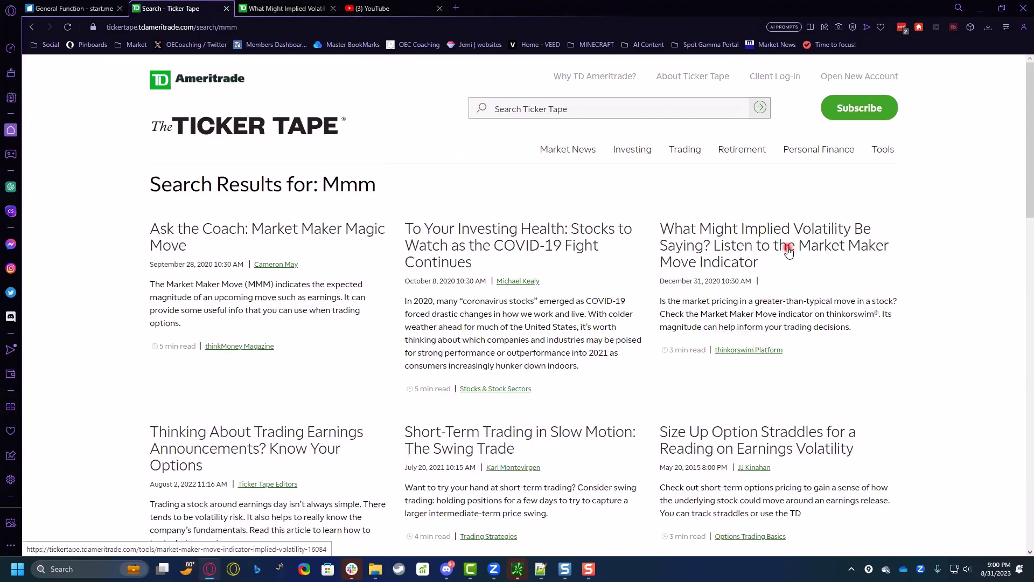
# - Circle the Market Maker Move Indicator article title, then return to the implied volatility article
pyautogui.hotkey('ctrl', 'shift', 'p')
pyautogui.moveTo(767, 209)
pyautogui.mouseDown()
pyautogui.moveTo(671, 294)
pyautogui.moveTo(883, 300)
pyautogui.moveTo(897, 213)
pyautogui.moveTo(776, 210)
pyautogui.mouseUp()
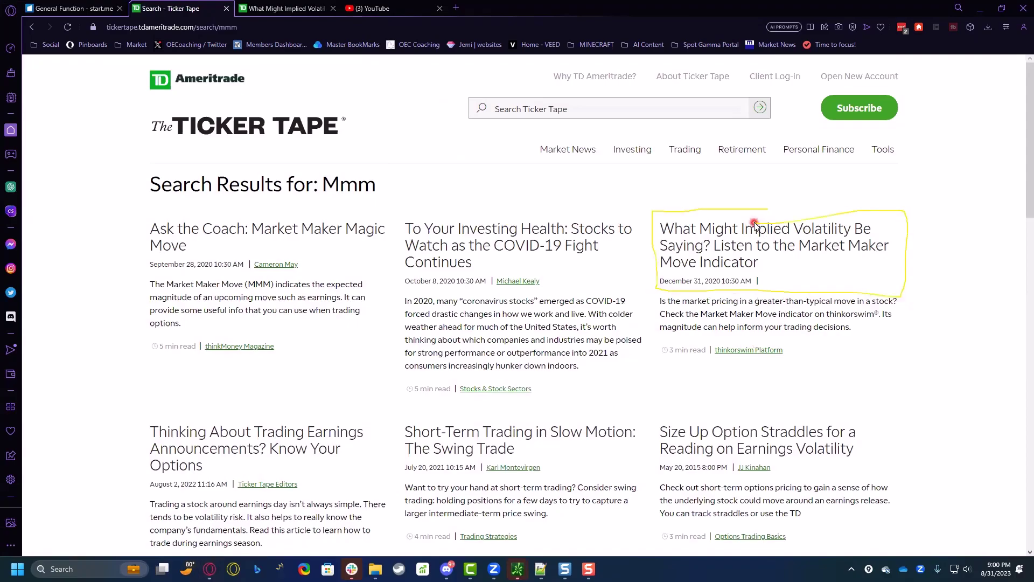
pyautogui.click(281, 8)
pyautogui.scroll(-5, 848, 395)
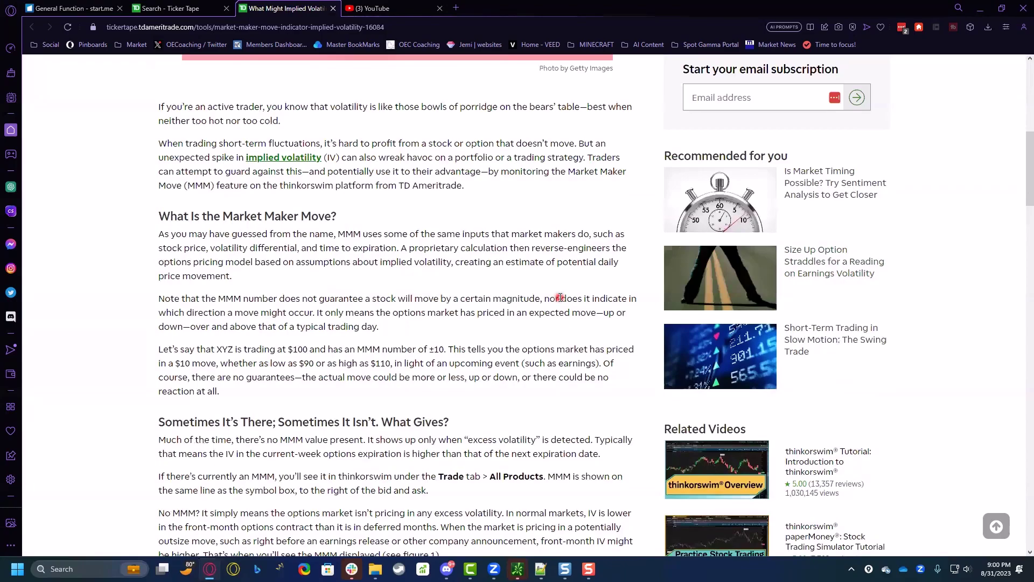
pyautogui.click(979, 9)
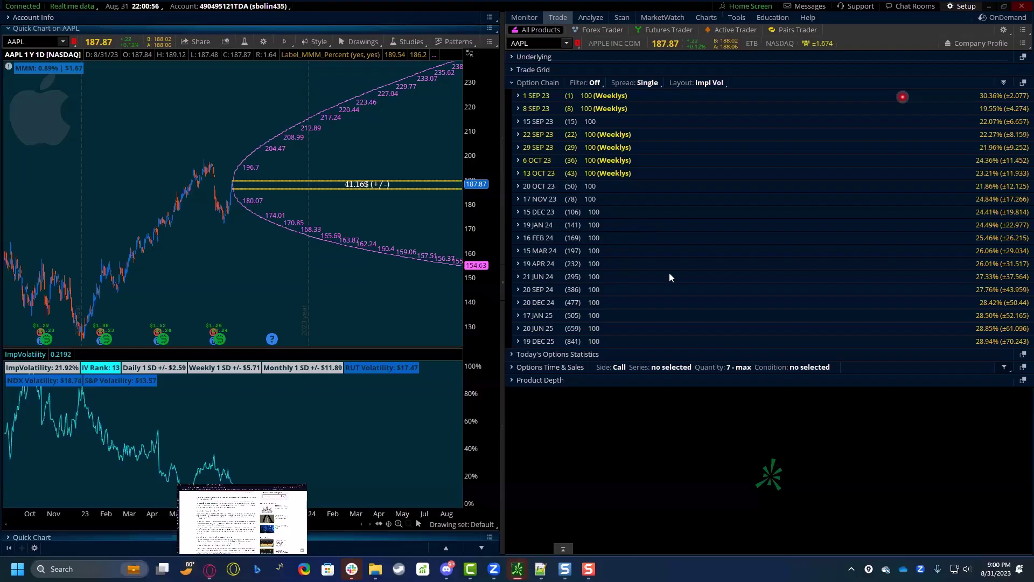
pyautogui.click(669, 273)
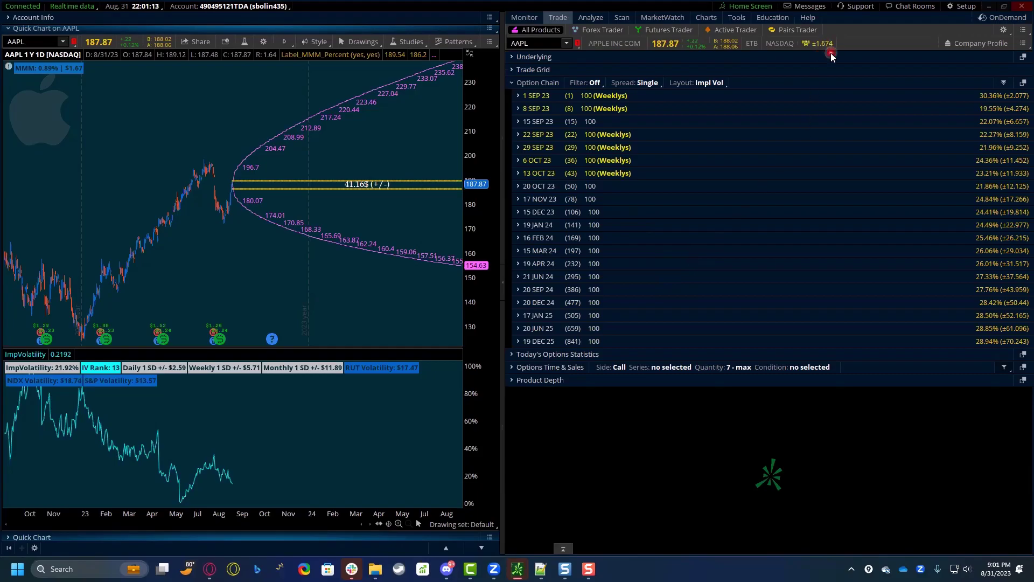
pyautogui.click(832, 100)
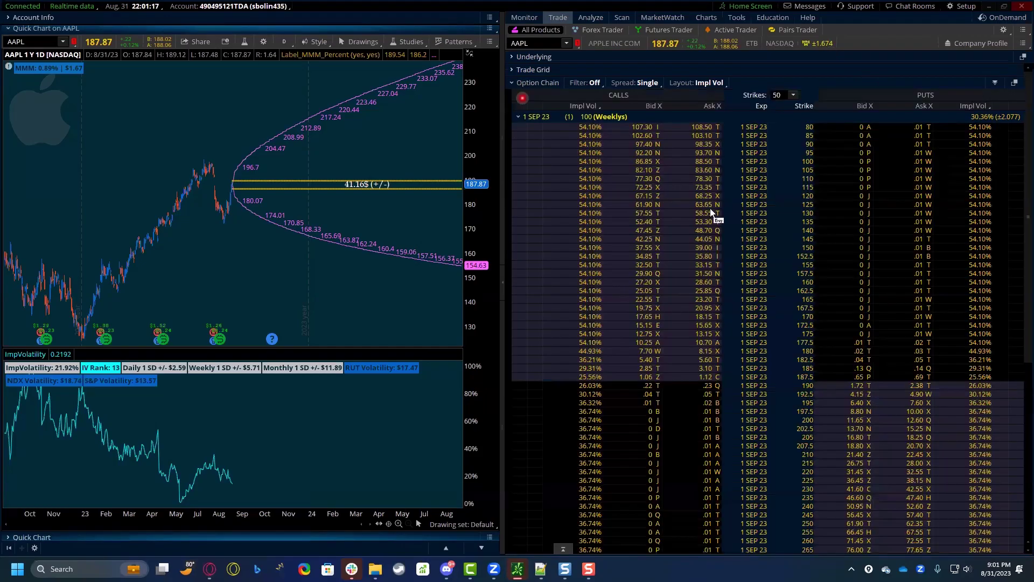
pyautogui.click(989, 112)
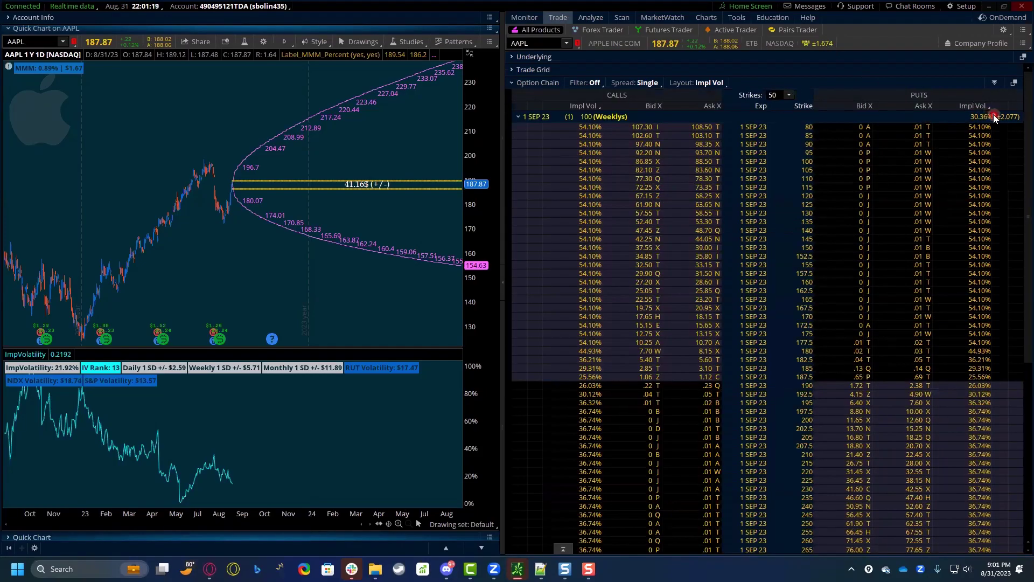
pyautogui.click(964, 117)
pyautogui.click(942, 208)
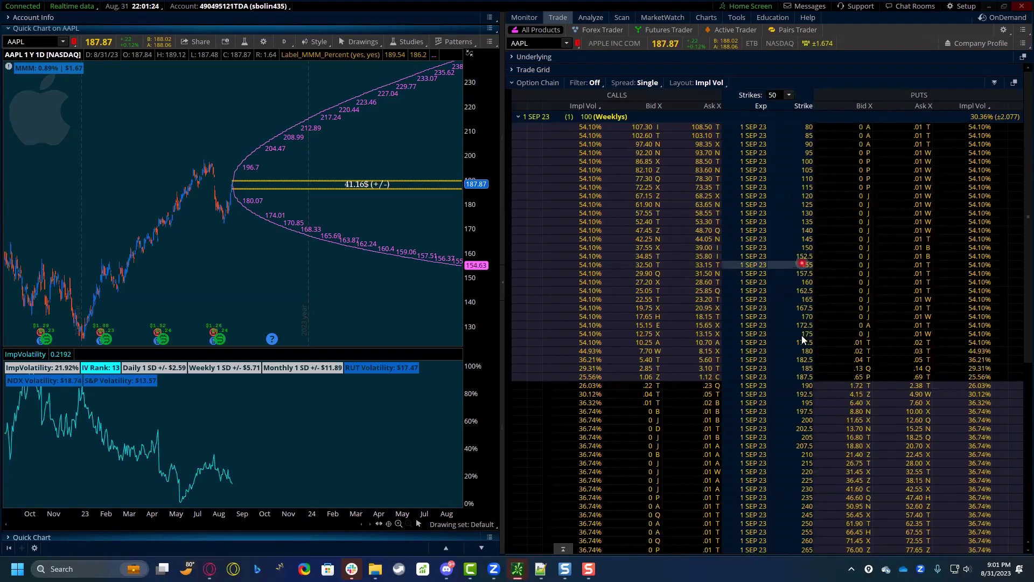
pyautogui.click(910, 370)
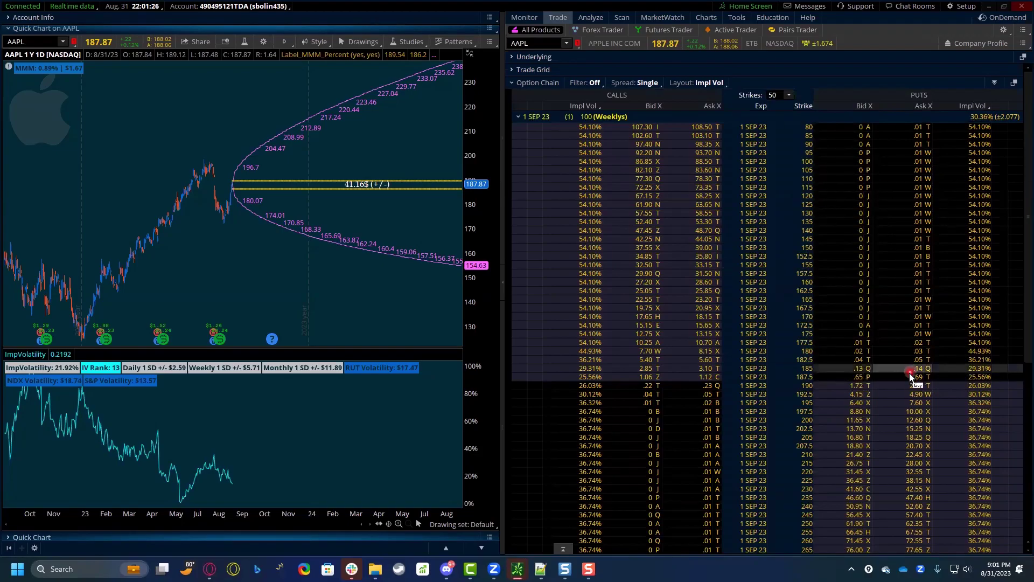
pyautogui.click(968, 106)
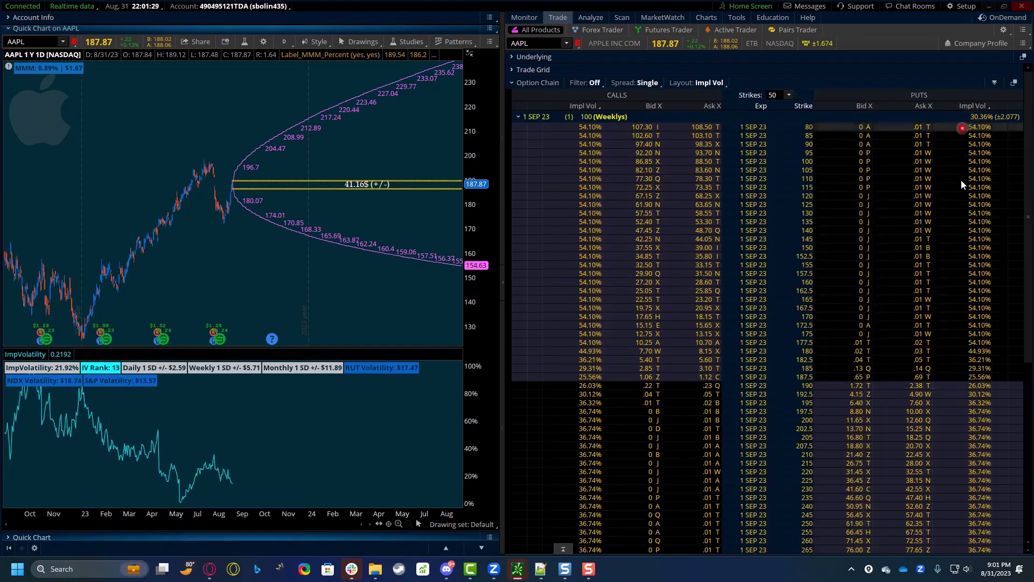
pyautogui.click(973, 370)
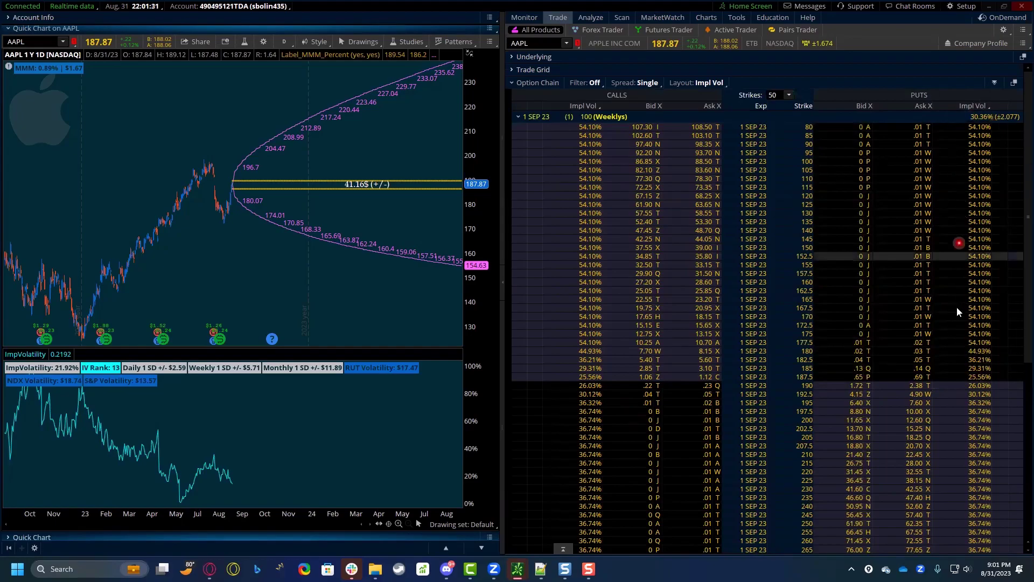
pyautogui.click(816, 336)
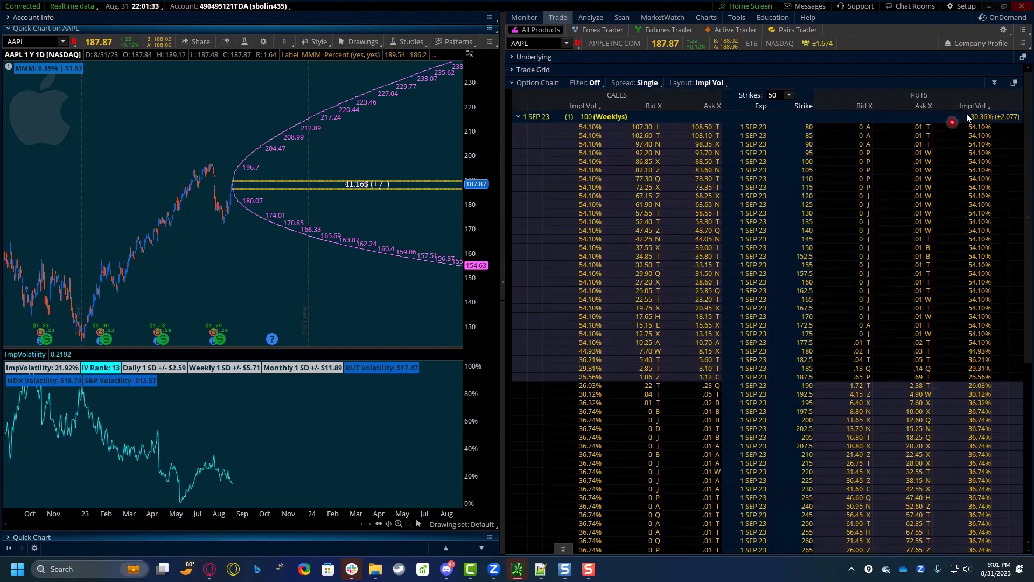
pyautogui.click(1006, 110)
pyautogui.click(997, 124)
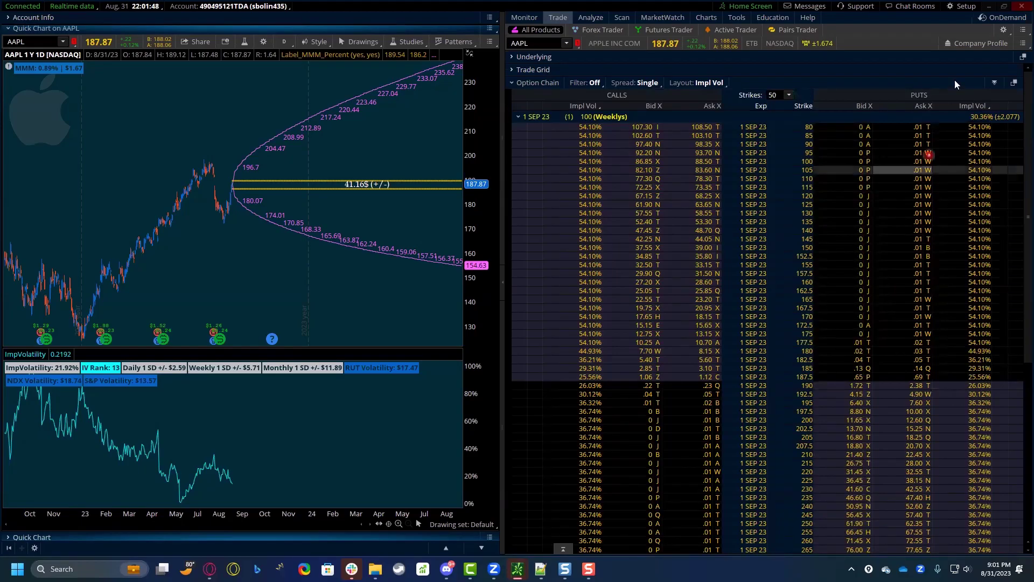
# - Collapse the 1 SEP 23 strikes, review the expiration IV values, and open the Charts dropdown
pyautogui.click(521, 118)
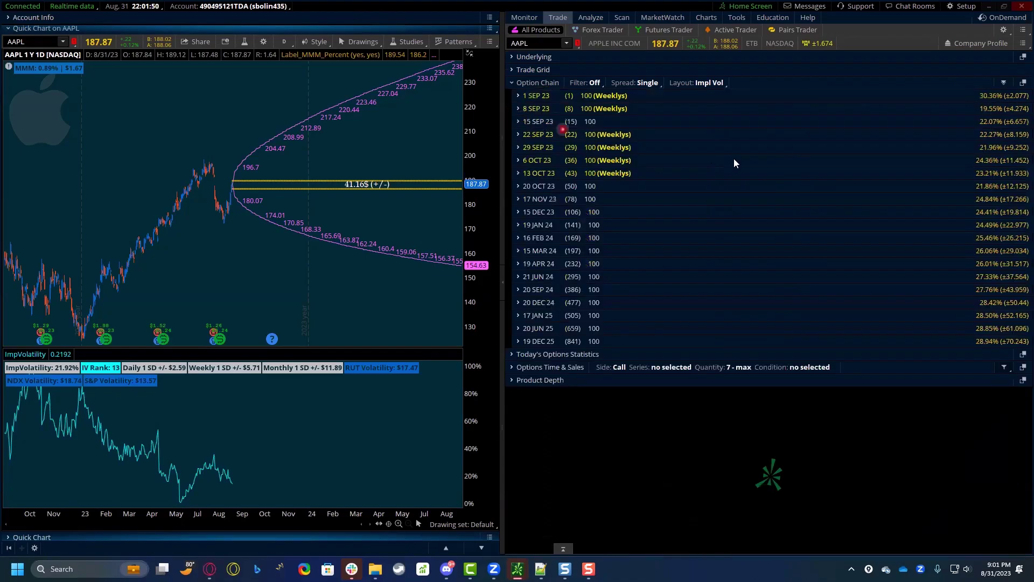
pyautogui.click(984, 262)
pyautogui.click(984, 245)
pyautogui.click(972, 288)
pyautogui.click(827, 43)
pyautogui.click(878, 138)
pyautogui.click(757, 225)
pyautogui.click(711, 17)
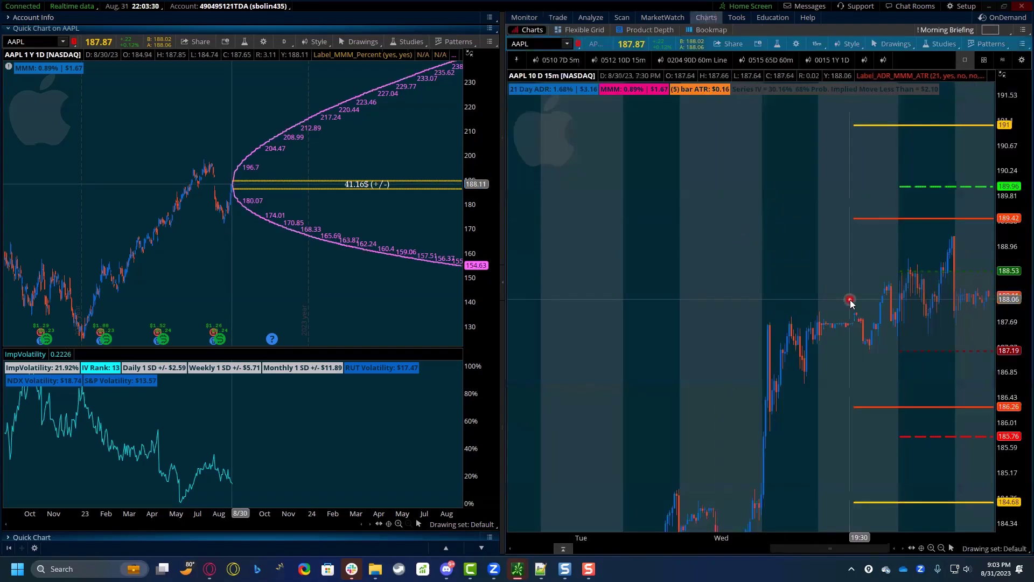
pyautogui.hotkey('ctrl', 'shift', 'd')
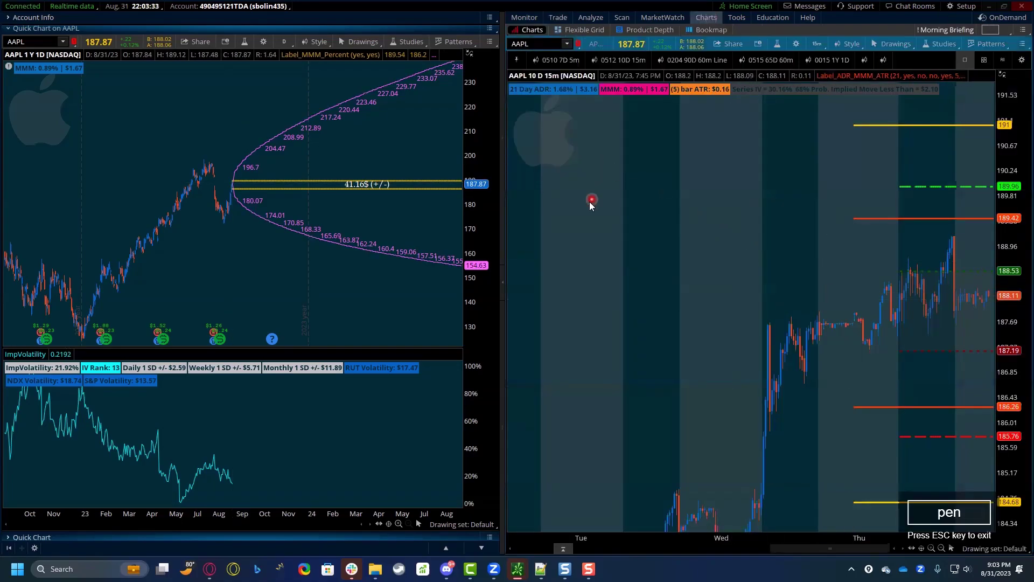
pyautogui.moveTo(589, 202)
pyautogui.mouseDown()
pyautogui.moveTo(566, 105)
pyautogui.moveTo(580, 102)
pyautogui.mouseUp()
pyautogui.moveTo(658, 212); pyautogui.dragTo(649, 109)
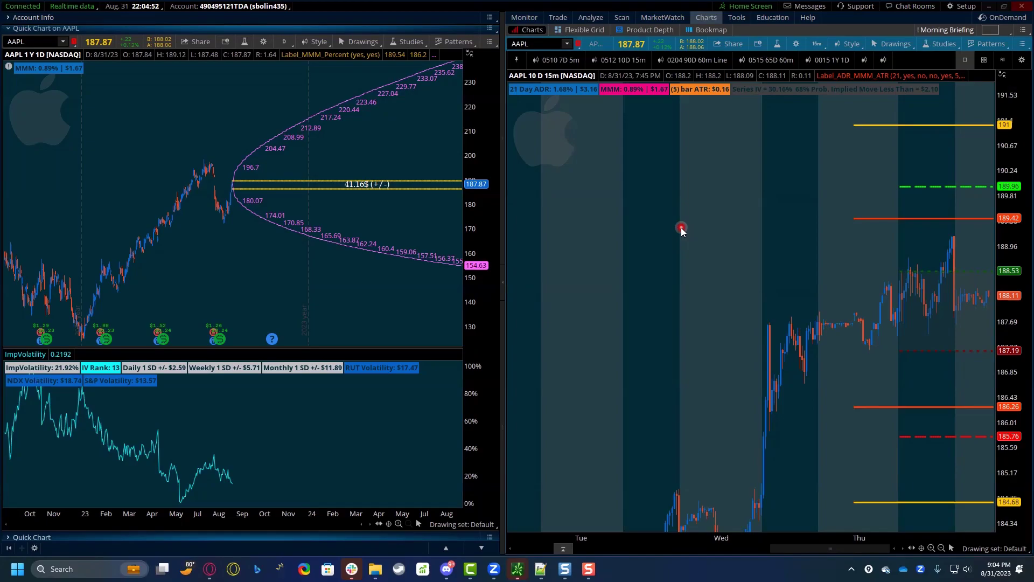
pyautogui.hotkey('ctrl', 'shift', 'p')
pyautogui.moveTo(754, 220); pyautogui.dragTo(852, 121)
pyautogui.moveTo(747, 363); pyautogui.dragTo(855, 502)
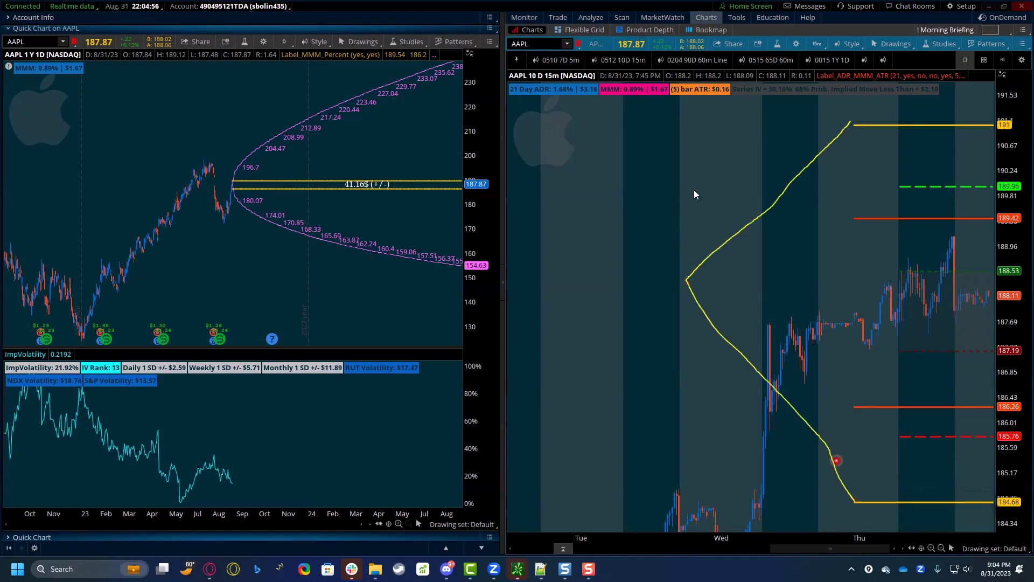
pyautogui.moveTo(590, 218)
pyautogui.mouseDown()
pyautogui.moveTo(553, 87)
pyautogui.moveTo(549, 129)
pyautogui.moveTo(584, 134)
pyautogui.mouseUp()
pyautogui.moveTo(860, 218)
pyautogui.mouseDown()
pyautogui.moveTo(812, 295)
pyautogui.moveTo(812, 345)
pyautogui.mouseUp()
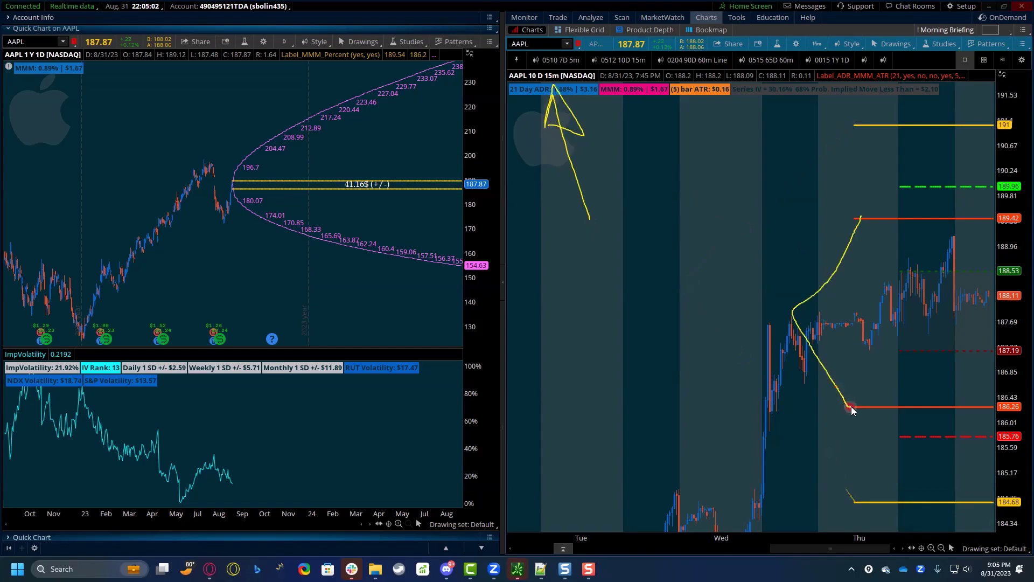
pyautogui.moveTo(823, 325); pyautogui.dragTo(915, 271)
pyautogui.moveTo(916, 233); pyautogui.dragTo(917, 271)
pyautogui.moveTo(822, 325)
pyautogui.mouseDown()
pyautogui.moveTo(846, 331)
pyautogui.moveTo(930, 402)
pyautogui.mouseUp()
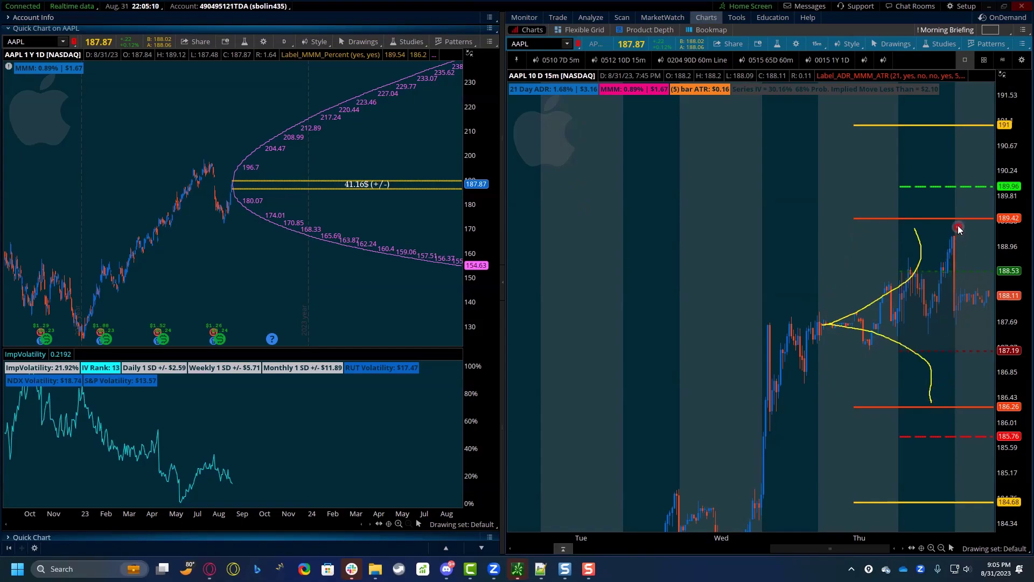
pyautogui.moveTo(957, 225)
pyautogui.mouseDown()
pyautogui.moveTo(916, 298)
pyautogui.moveTo(967, 397)
pyautogui.mouseUp()
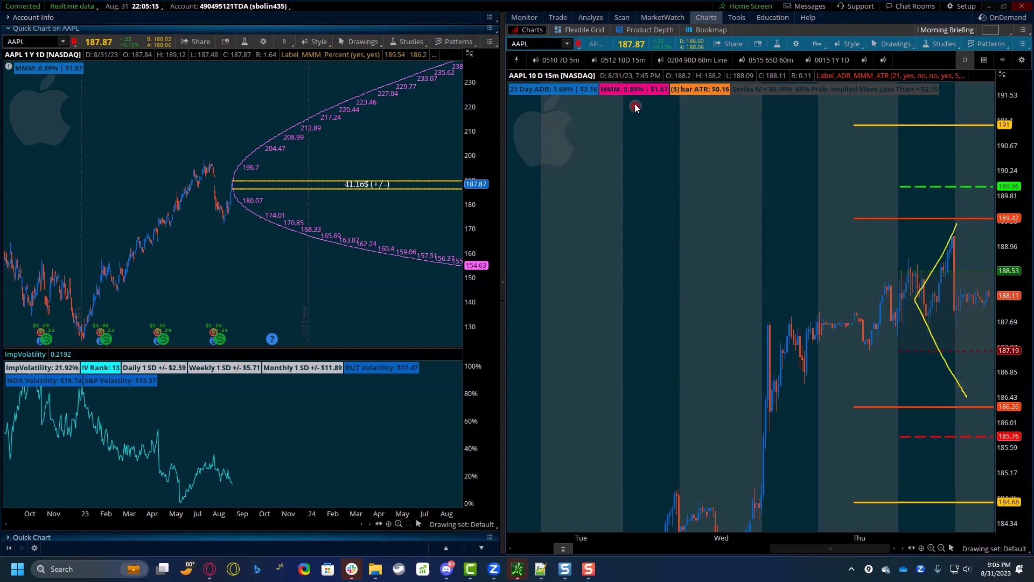
pyautogui.moveTo(633, 127)
pyautogui.mouseDown()
pyautogui.moveTo(636, 97)
pyautogui.moveTo(644, 111)
pyautogui.mouseUp()
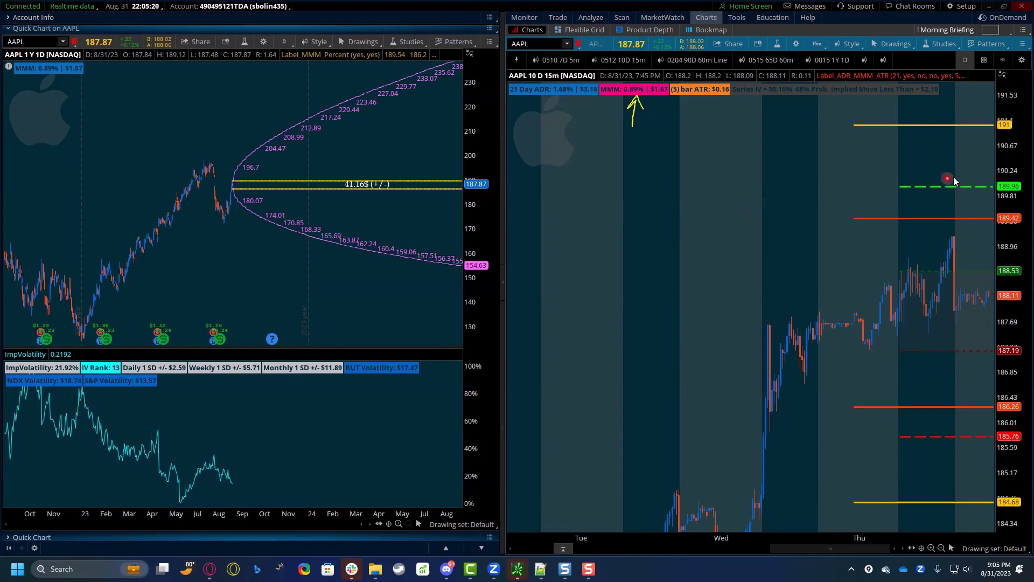
pyautogui.moveTo(1019, 112)
pyautogui.mouseDown()
pyautogui.moveTo(996, 114)
pyautogui.moveTo(1006, 134)
pyautogui.moveTo(1016, 116)
pyautogui.mouseUp()
pyautogui.moveTo(963, 143); pyautogui.dragTo(968, 95)
pyautogui.moveTo(954, 114)
pyautogui.mouseDown()
pyautogui.moveTo(968, 94)
pyautogui.moveTo(978, 112)
pyautogui.mouseUp()
pyautogui.moveTo(1020, 492)
pyautogui.mouseDown()
pyautogui.moveTo(996, 494)
pyautogui.moveTo(1025, 504)
pyautogui.moveTo(1012, 491)
pyautogui.moveTo(950, 516)
pyautogui.moveTo(967, 508)
pyautogui.mouseUp()
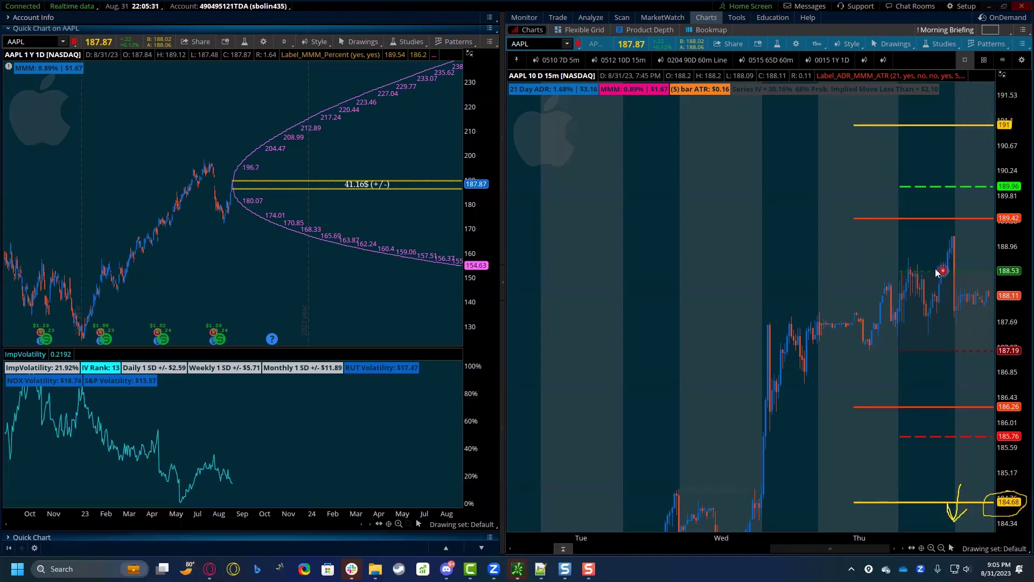
pyautogui.moveTo(964, 245)
pyautogui.mouseDown()
pyautogui.moveTo(858, 295)
pyautogui.moveTo(923, 377)
pyautogui.moveTo(969, 239)
pyautogui.moveTo(977, 247)
pyautogui.mouseUp()
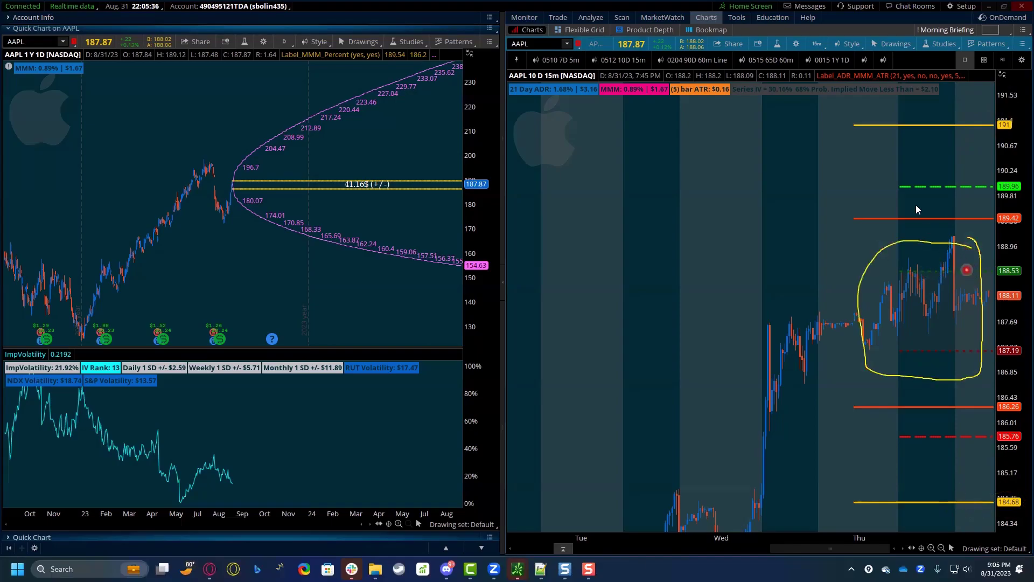
pyautogui.moveTo(1003, 171)
pyautogui.mouseDown()
pyautogui.moveTo(940, 169)
pyautogui.moveTo(907, 183)
pyautogui.moveTo(997, 199)
pyautogui.mouseUp()
pyautogui.moveTo(1004, 425)
pyautogui.mouseDown()
pyautogui.moveTo(946, 425)
pyautogui.moveTo(908, 447)
pyautogui.moveTo(1024, 440)
pyautogui.mouseUp()
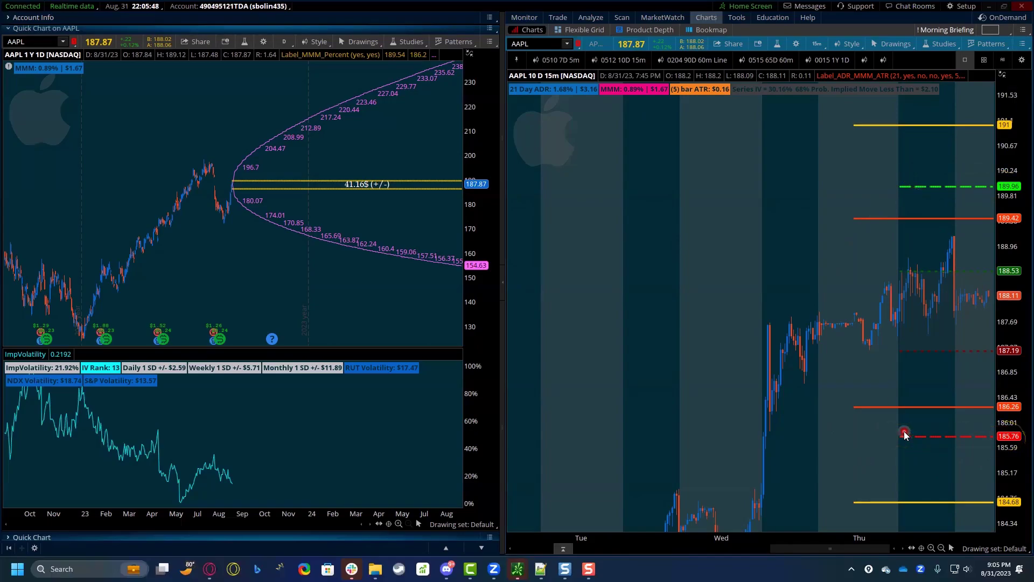
pyautogui.moveTo(916, 267)
pyautogui.mouseDown()
pyautogui.moveTo(863, 300)
pyautogui.moveTo(873, 328)
pyautogui.moveTo(905, 352)
pyautogui.mouseUp()
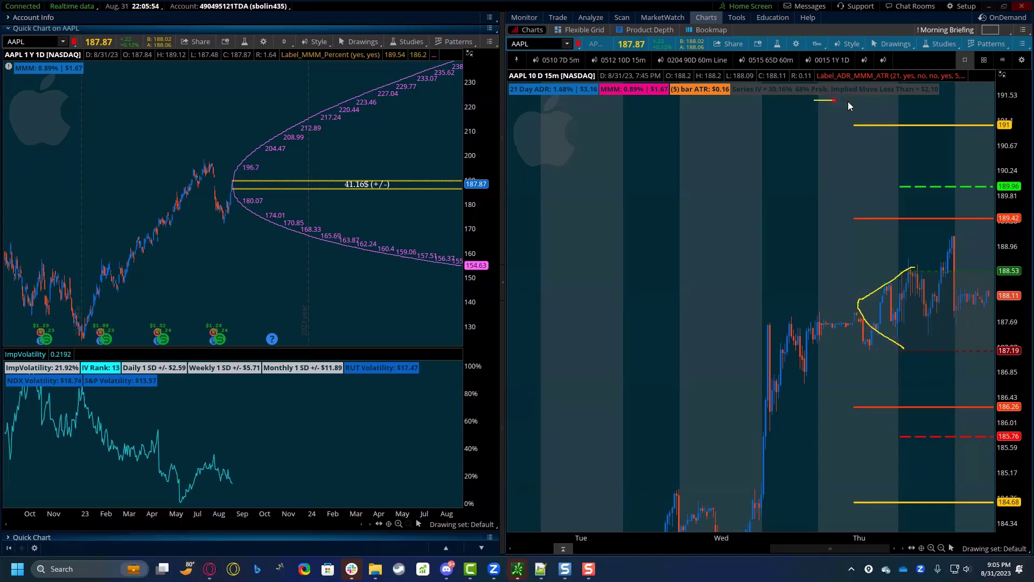
pyautogui.moveTo(884, 103)
pyautogui.mouseDown()
pyautogui.moveTo(822, 86)
pyautogui.moveTo(824, 104)
pyautogui.mouseUp()
# - Click around the volatility panel, then drag the daily price axis so the 239.67 cone top shows
pyautogui.click(20, 371)
pyautogui.click(36, 372)
pyautogui.click(82, 381)
pyautogui.click(93, 301)
pyautogui.click(70, 338)
pyautogui.click(77, 349)
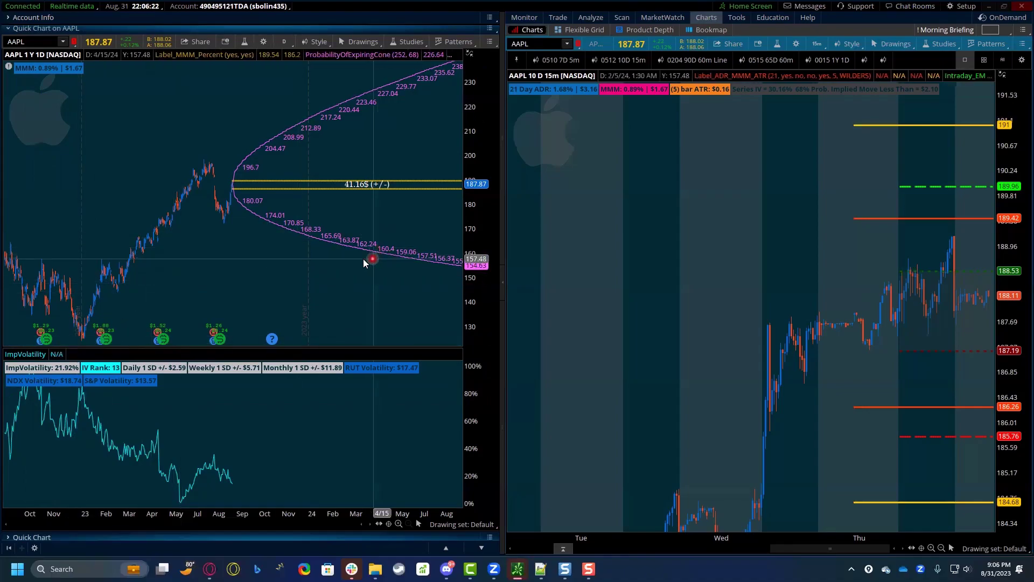
pyautogui.moveTo(470, 142); pyautogui.dragTo(470, 178)
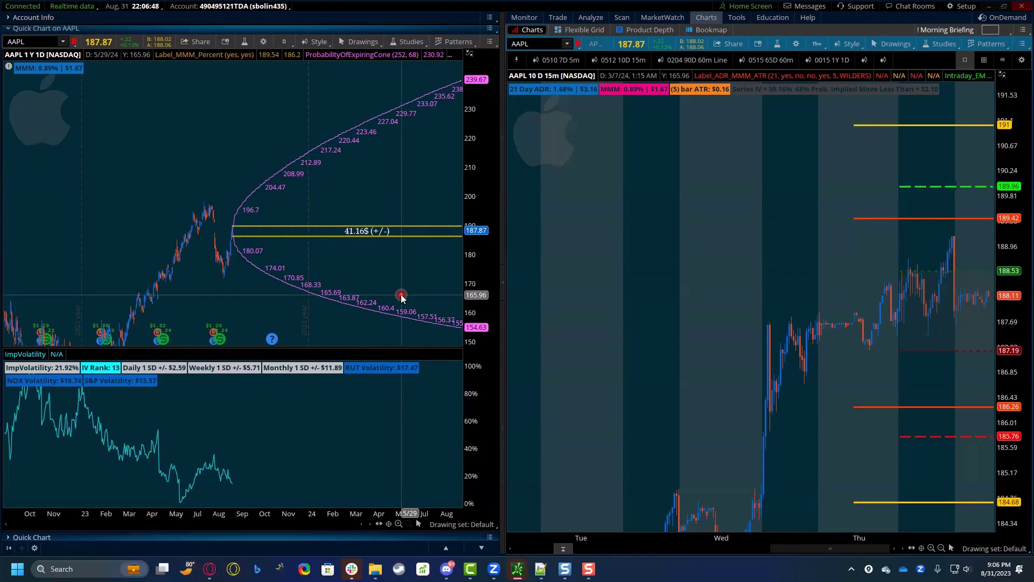
pyautogui.press('F9')
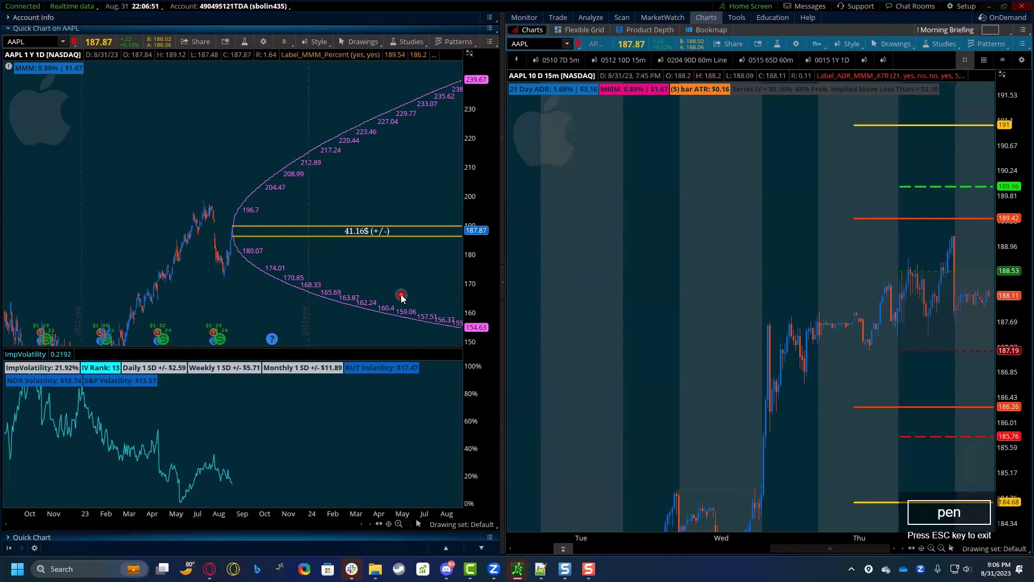
pyautogui.moveTo(315, 321); pyautogui.dragTo(273, 350)
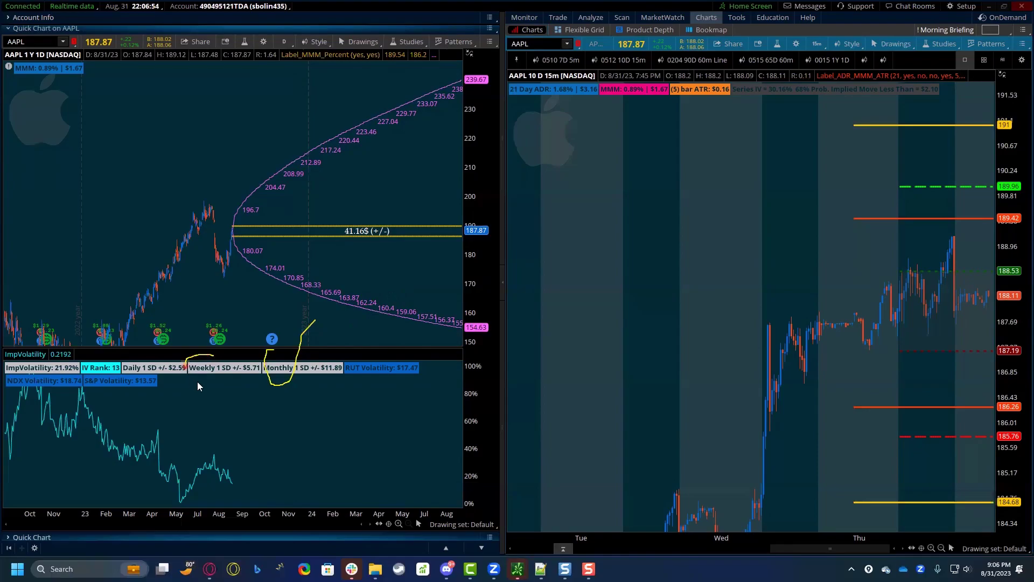
pyautogui.moveTo(146, 381)
pyautogui.mouseDown()
pyautogui.moveTo(161, 352)
pyautogui.moveTo(124, 353)
pyautogui.mouseUp()
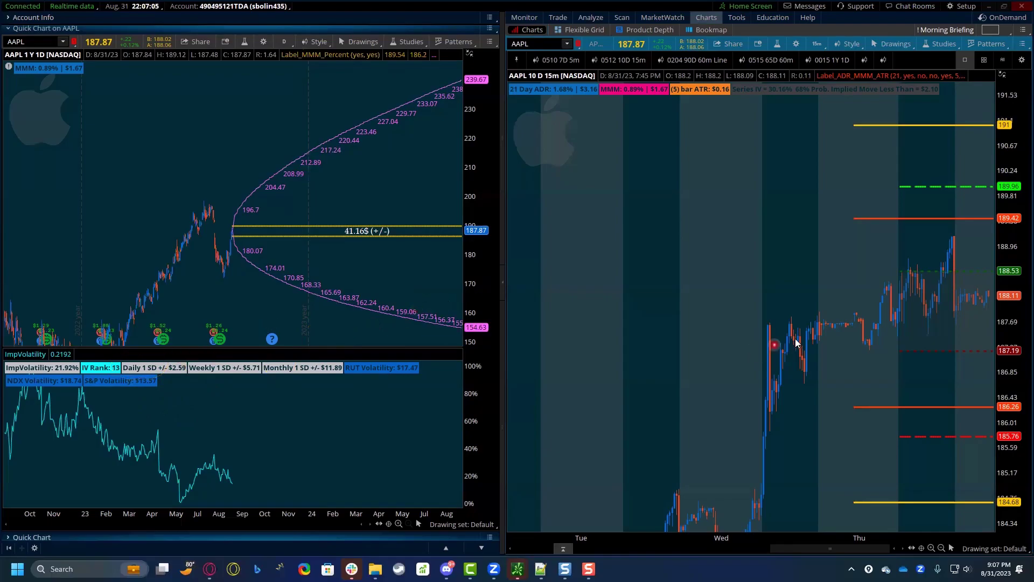
pyautogui.moveTo(840, 252); pyautogui.dragTo(888, 269)
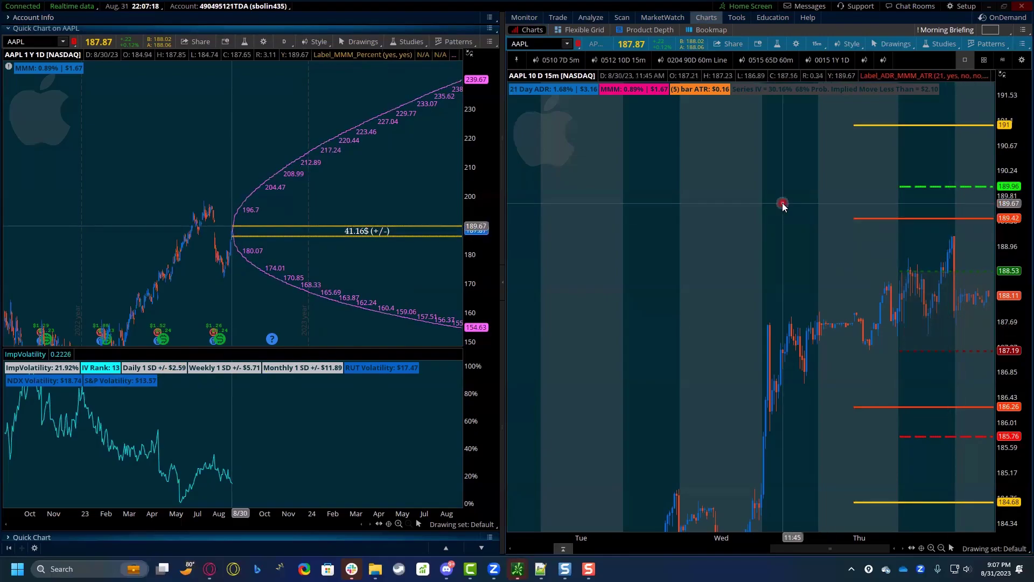
# - Draw an upward arrow on the intraday chart and rescale its price axis up to 195
pyautogui.hotkey('ctrl', '2')
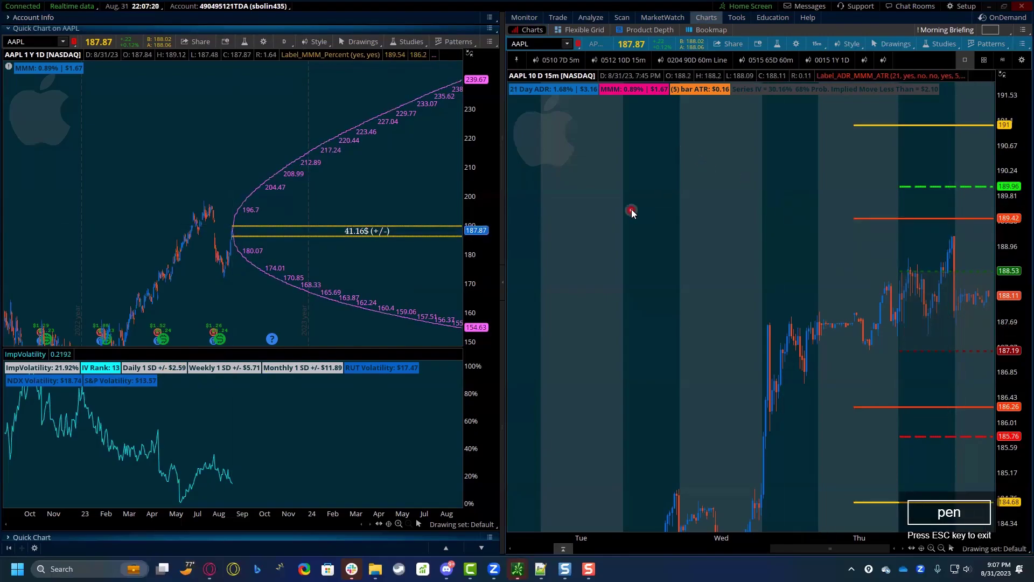
pyautogui.moveTo(640, 139)
pyautogui.mouseDown()
pyautogui.moveTo(646, 106)
pyautogui.moveTo(631, 107)
pyautogui.moveTo(659, 120)
pyautogui.mouseUp()
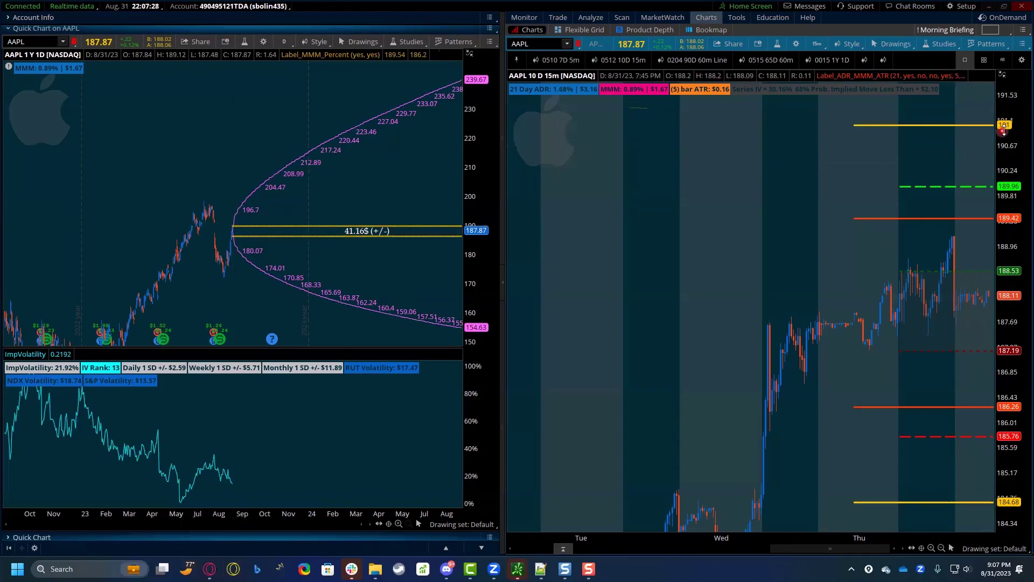
pyautogui.moveTo(1008, 145); pyautogui.dragTo(1014, 295)
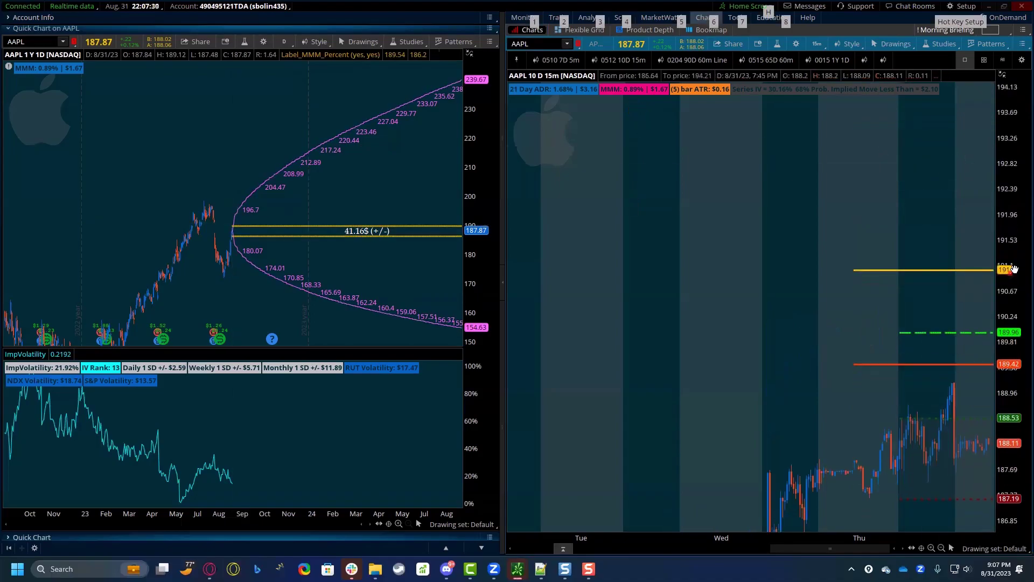
pyautogui.moveTo(1014, 269); pyautogui.dragTo(1013, 290)
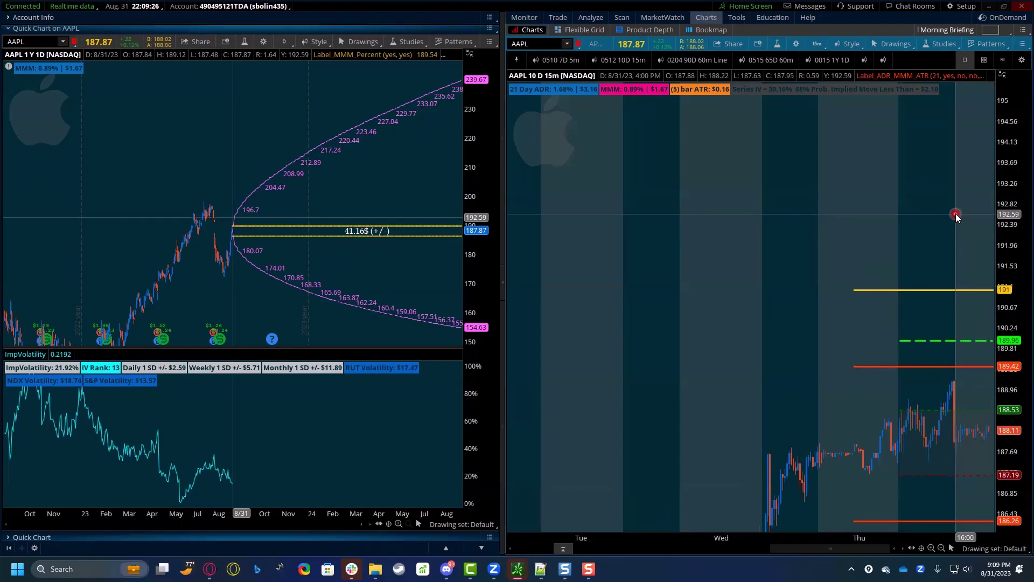
# - Show the AAPL option chain under Trade, expanding then collapsing the 1 SEP 23 expiration
pyautogui.click(560, 21)
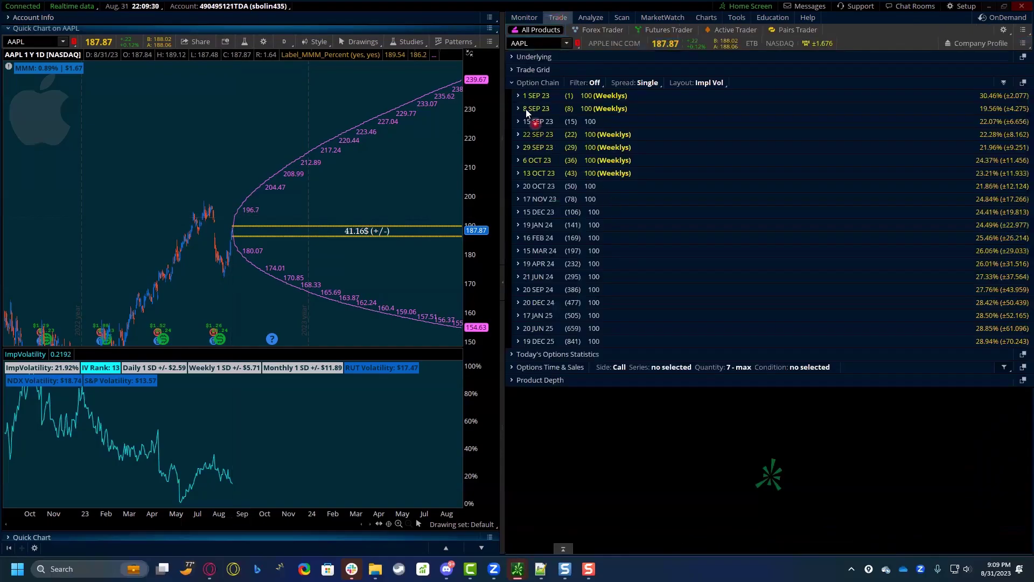
pyautogui.click(518, 96)
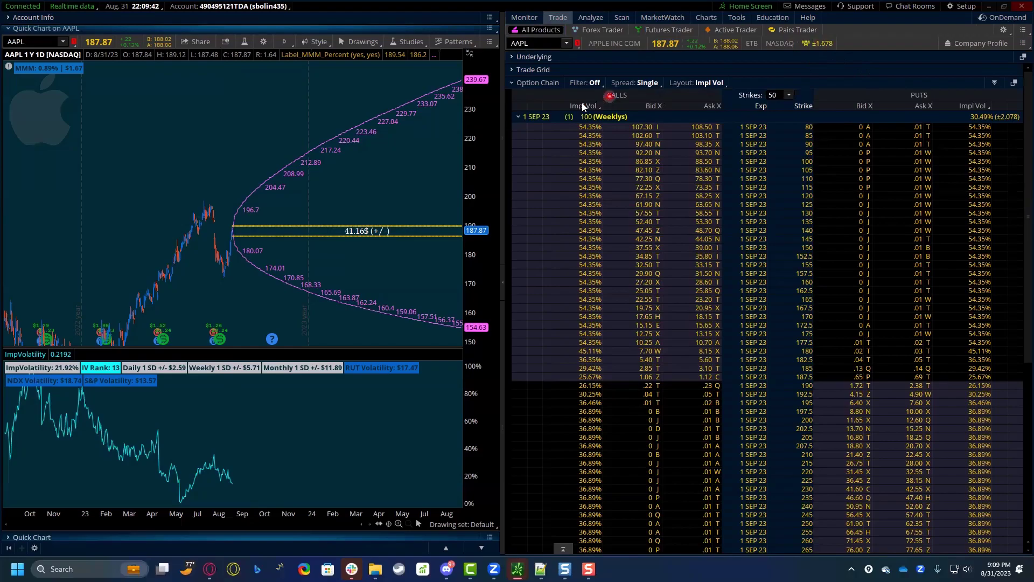
pyautogui.click(519, 116)
pyautogui.click(912, 117)
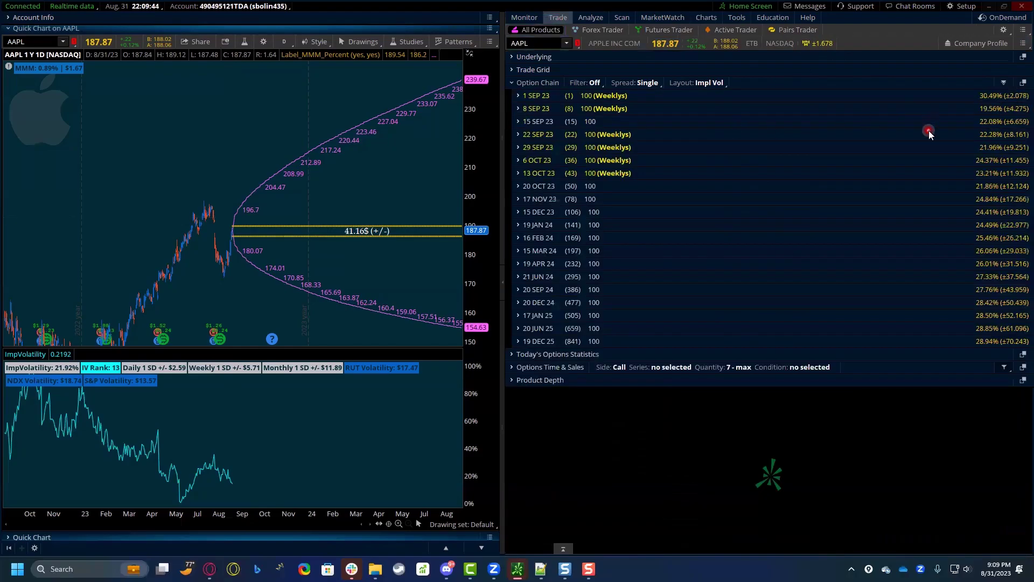